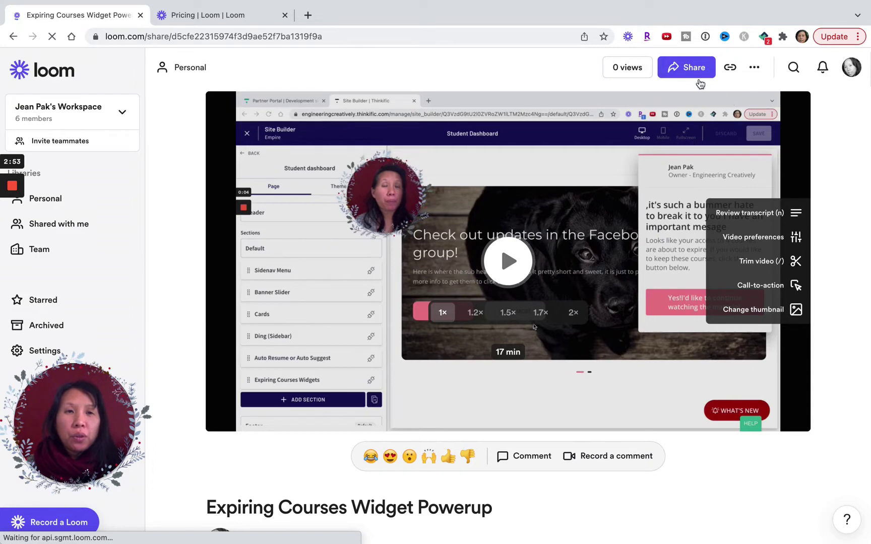
- Open the video's Share dialog and show the link access choices under Privacy Settings
click(684, 76)
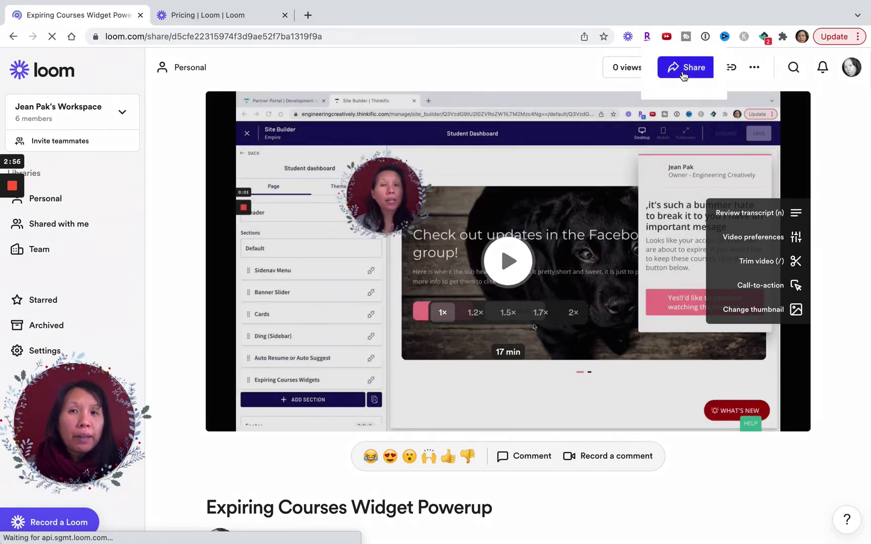
click(683, 71)
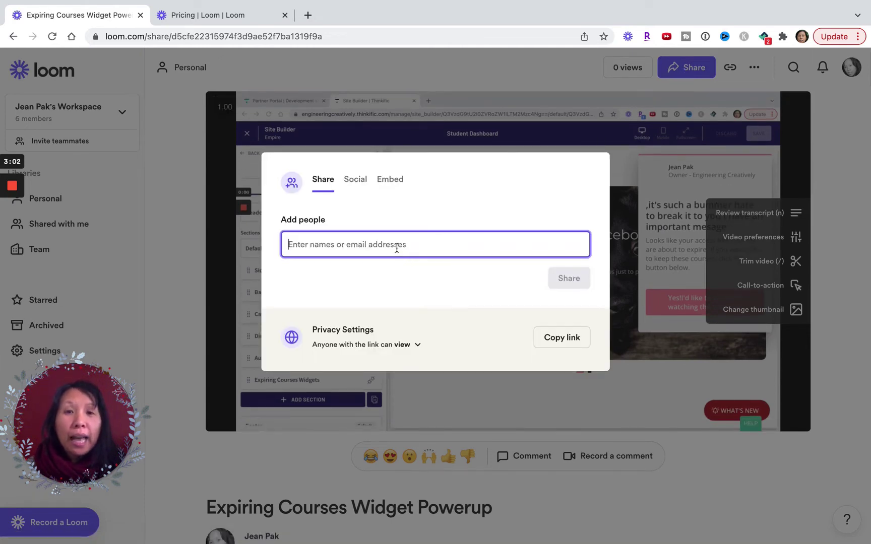
mouse_move(412, 355)
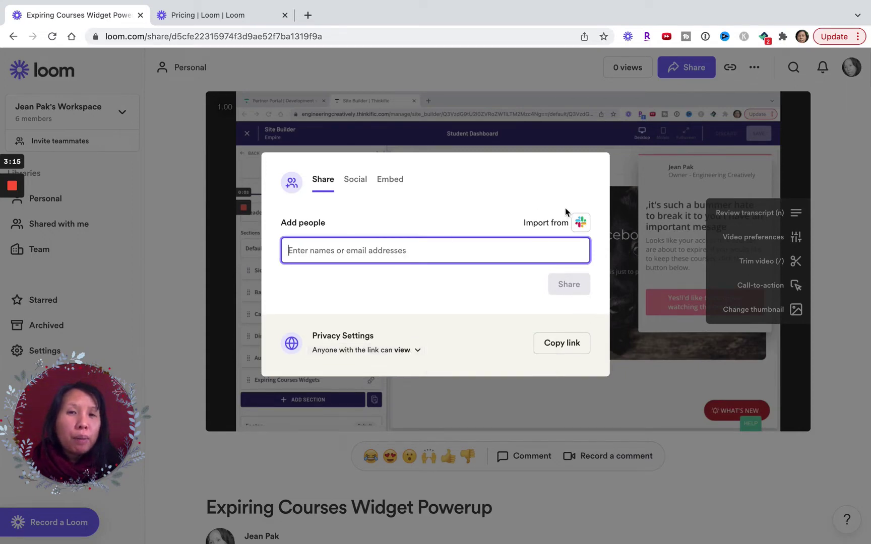
click(411, 356)
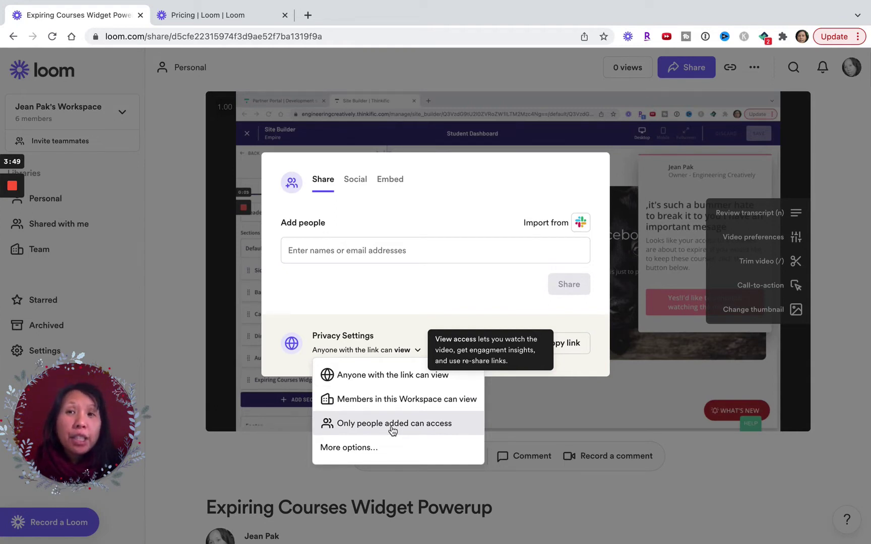
- Review the expanded link, workspace, search indexing and password settings, then go to Social sharing
click(353, 449)
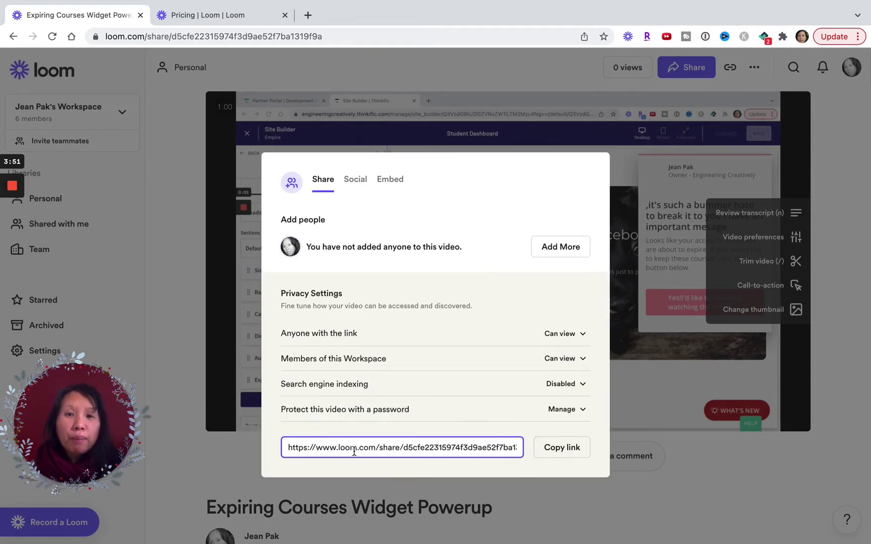
scroll(448, 403, down, 2)
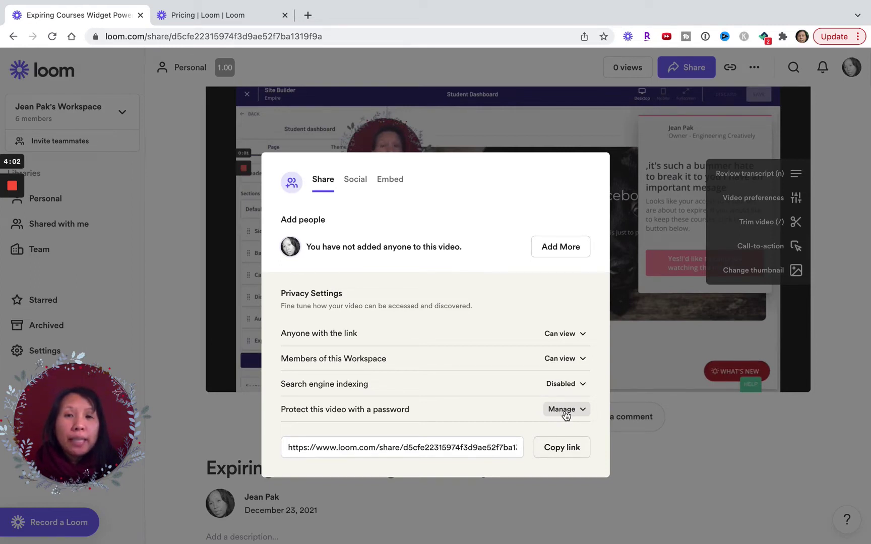
mouse_move(575, 389)
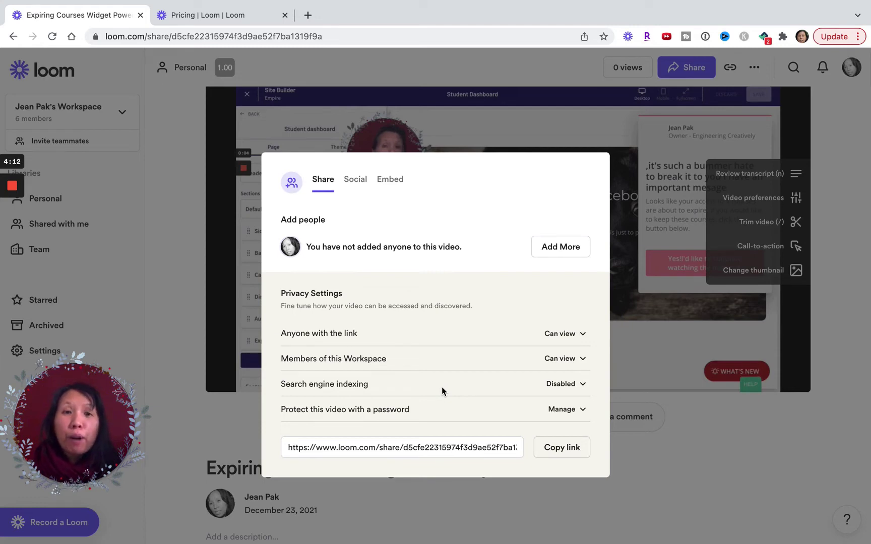
mouse_move(581, 341)
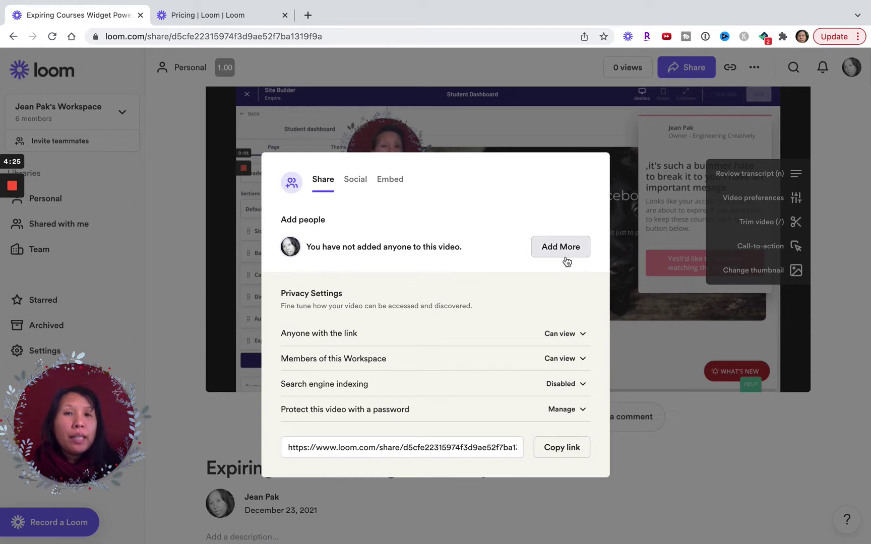
click(355, 182)
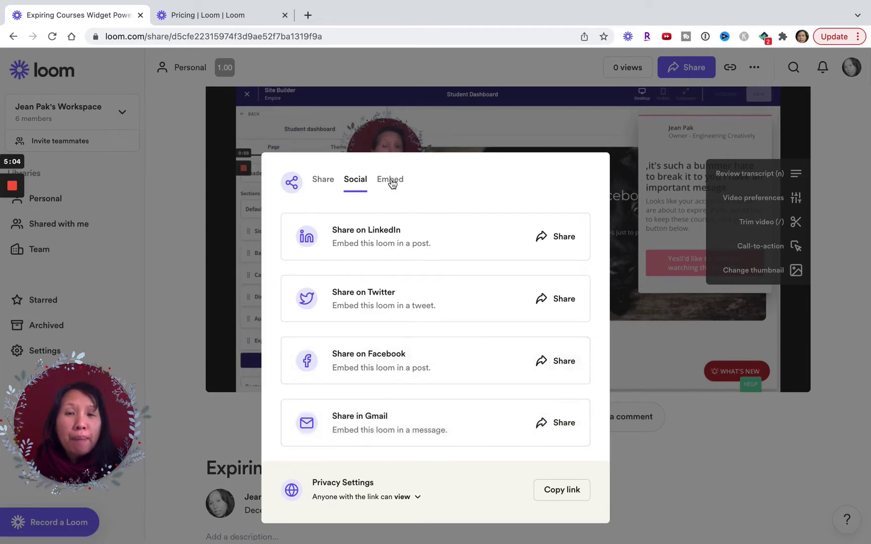
- Move from the Social options to the Embed tab with embed code and GIF thumbnail
click(391, 180)
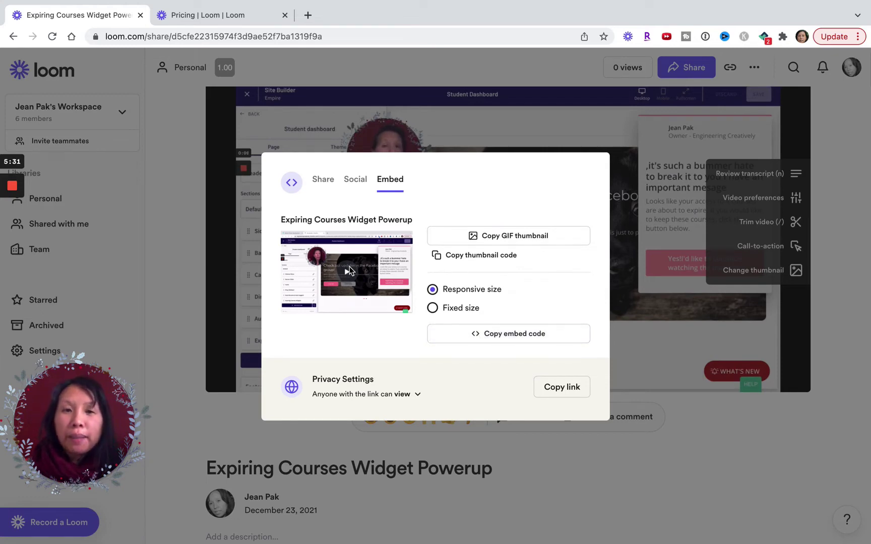
- Dismiss the share dialog to return to the video page's editing tools
click(516, 61)
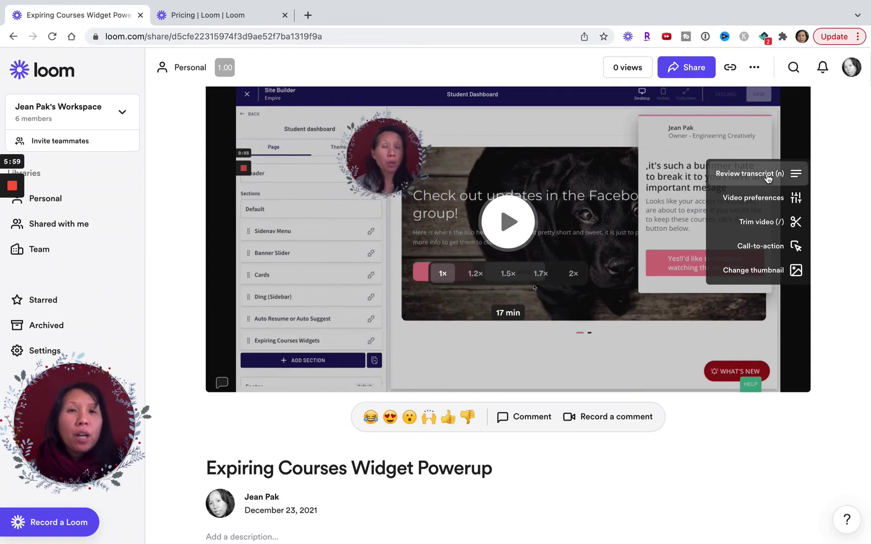
- Show the transcript beside the player, leaving filler-word removal on 'Text and audio'
click(767, 178)
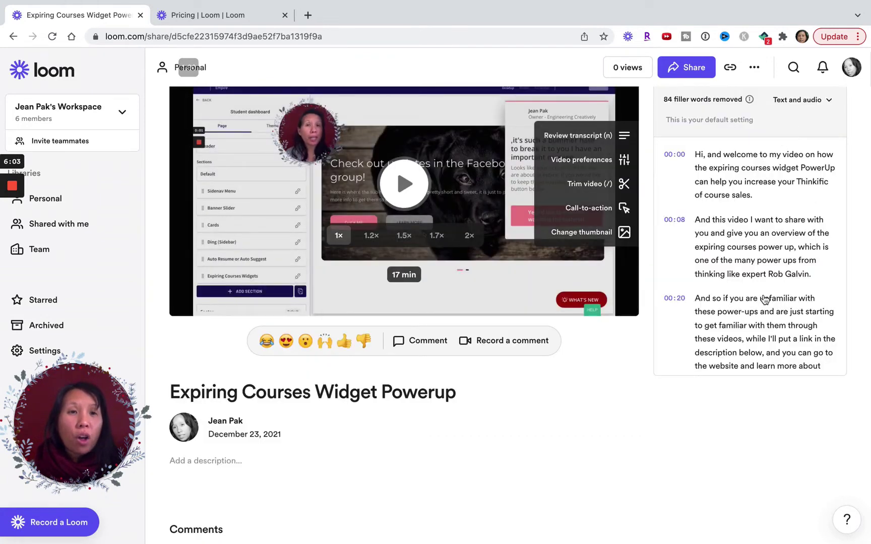
click(830, 102)
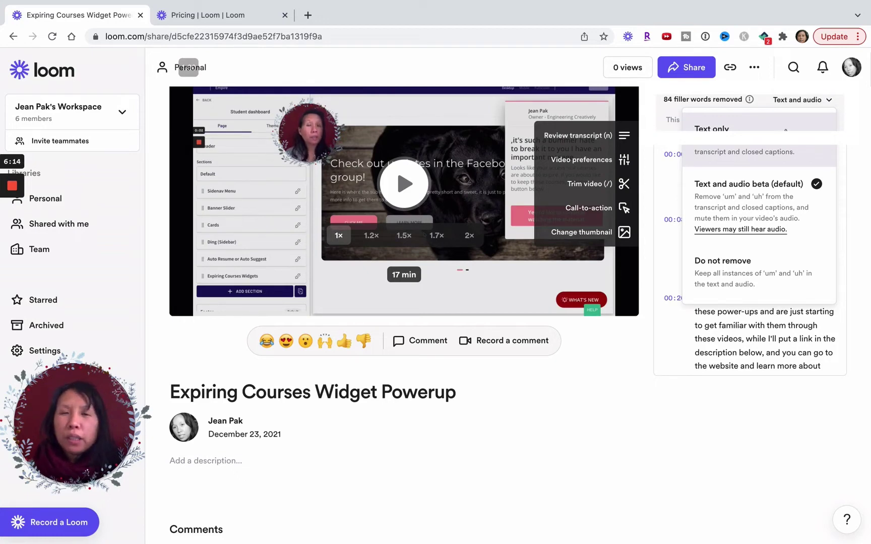
click(661, 429)
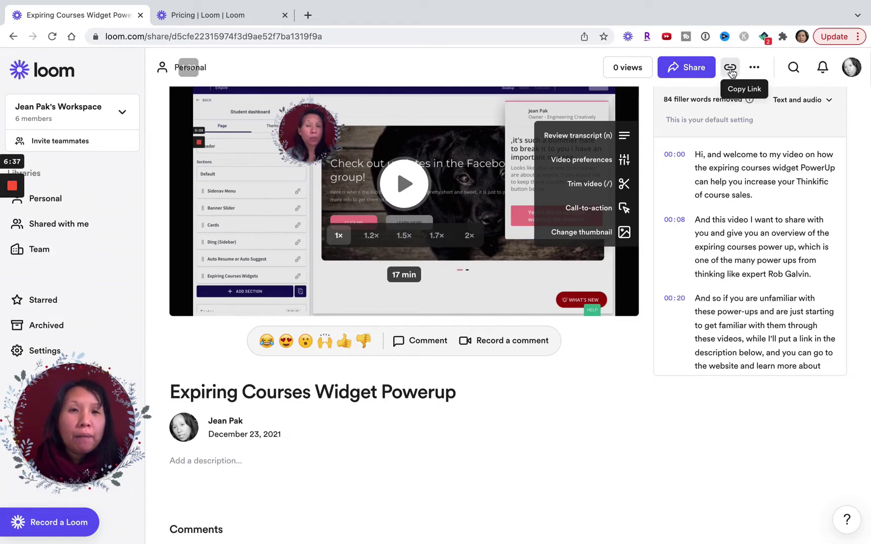
click(755, 69)
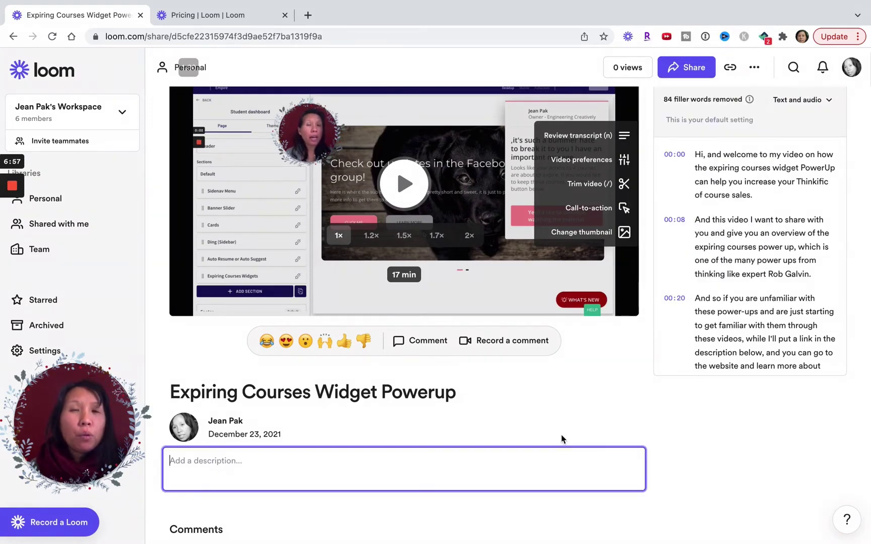
scroll(562, 439, down, 1)
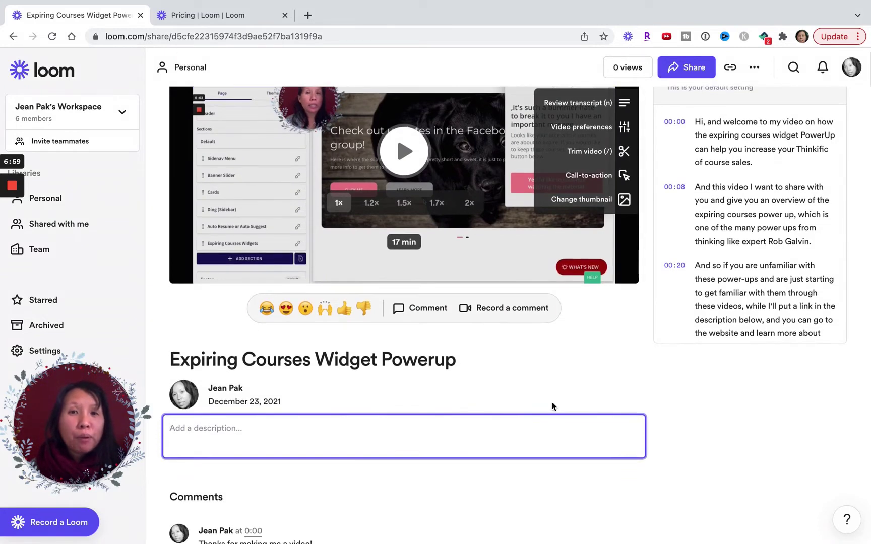
click(377, 436)
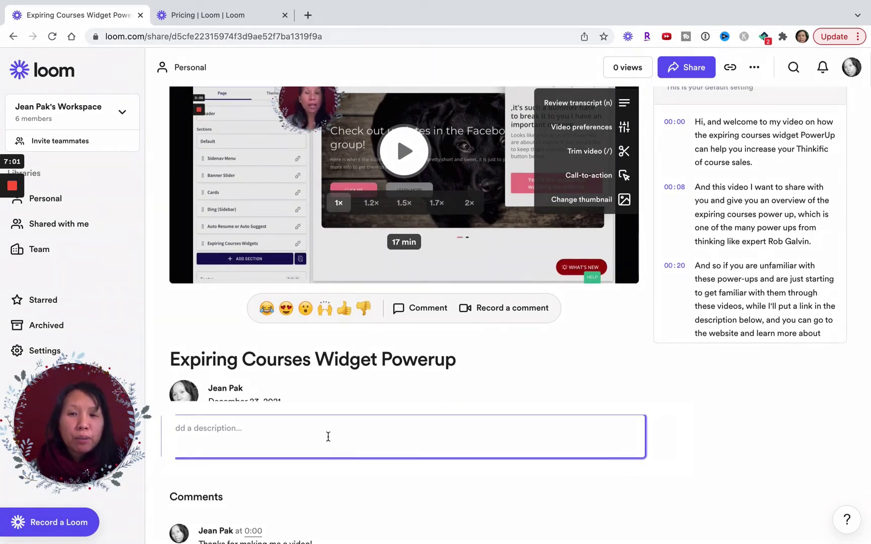
scroll(327, 436, down, 2)
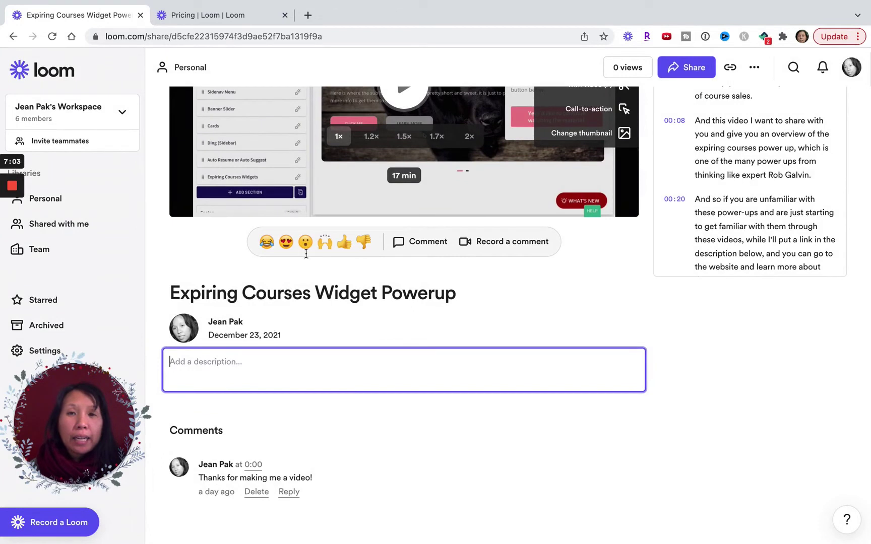
- Post 'awesome job' as a comment at 0:00, then start a reply beneath it
click(417, 243)
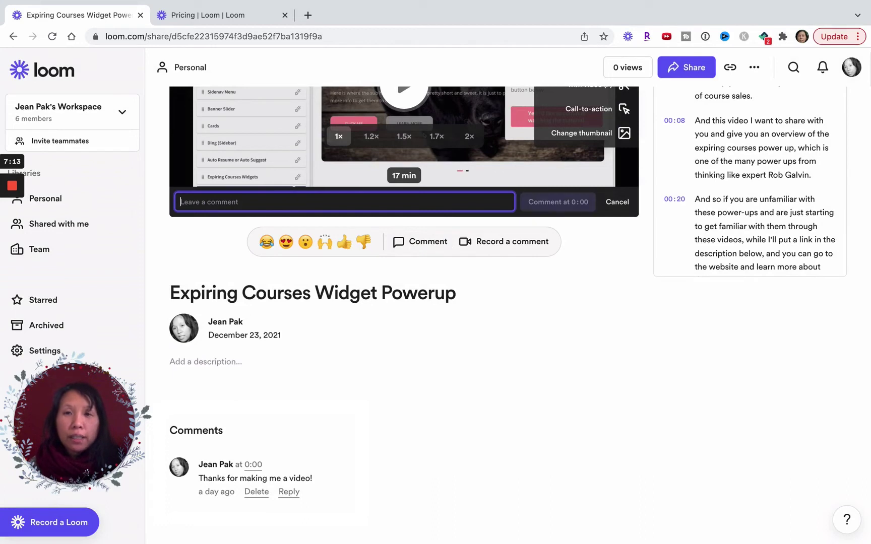
text(awesome job)
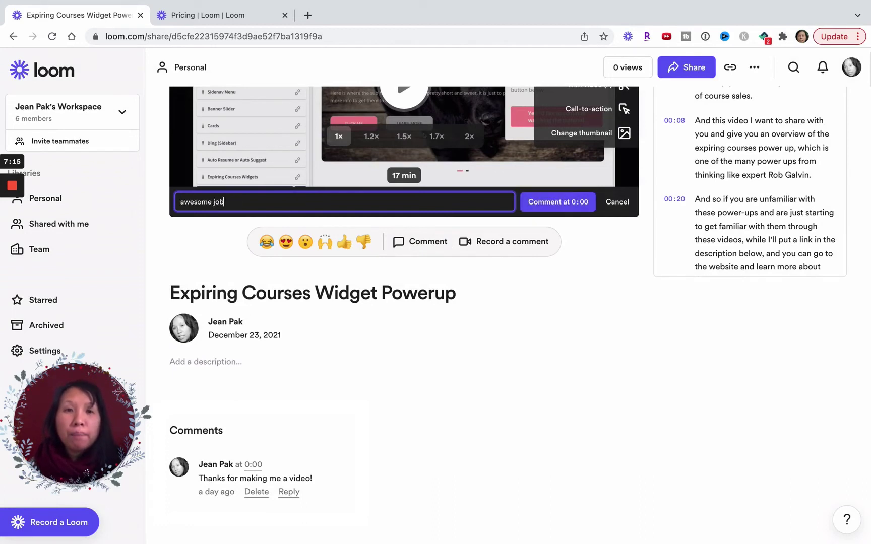
click(559, 208)
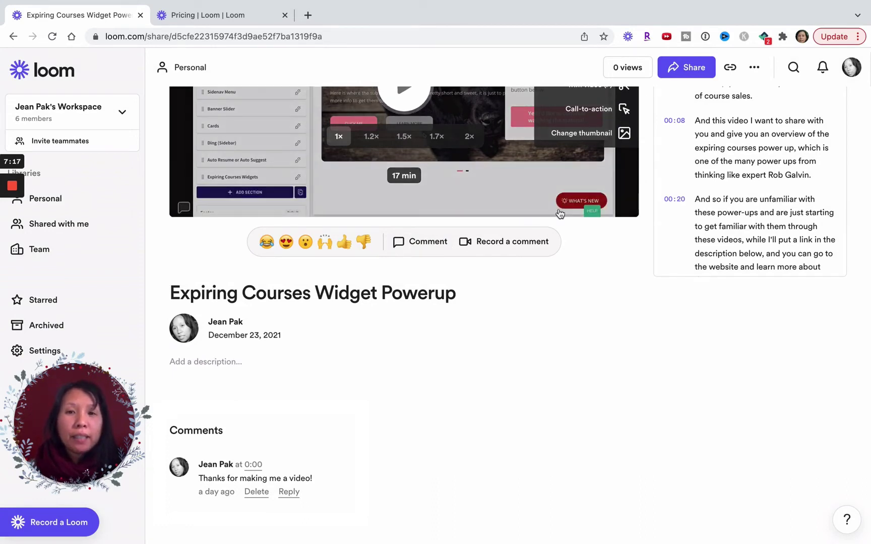
scroll(319, 449, down, 2)
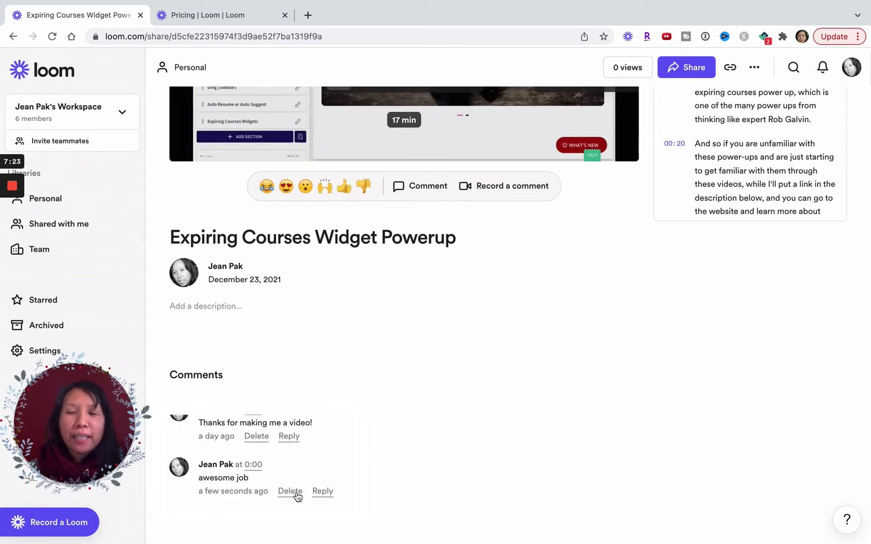
click(323, 491)
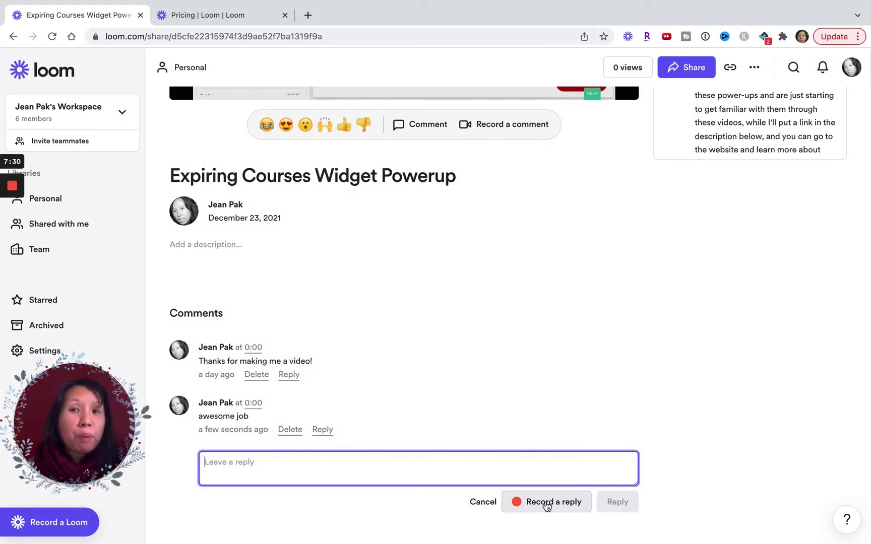
- Cancel the reply and scroll back up to the player and transcript
click(483, 503)
scroll(512, 346, up, 5)
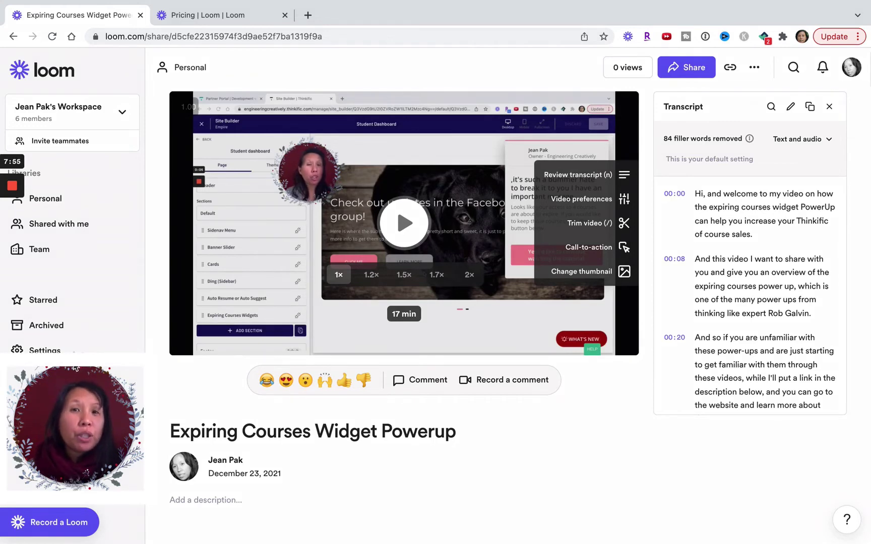
- Open Cam effects from the last icon on the camera bubble's control bar
mouse_move(98, 443)
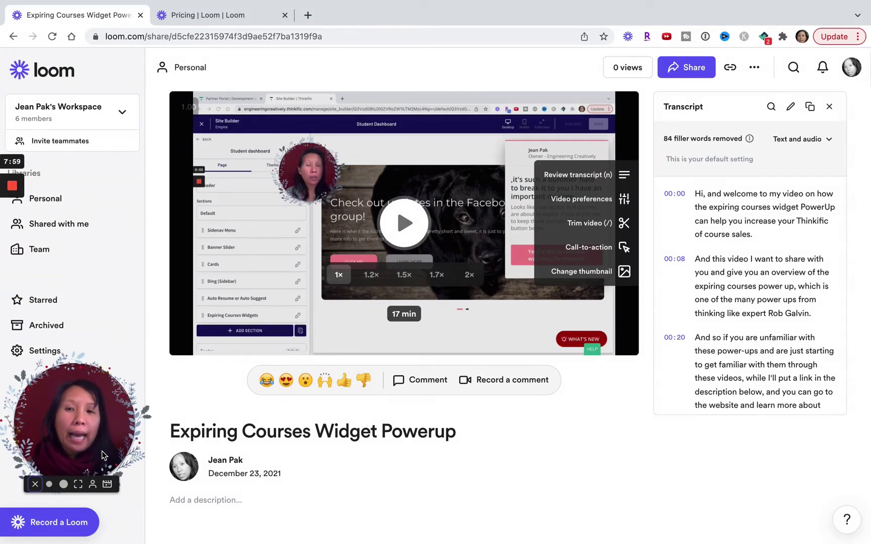
click(109, 489)
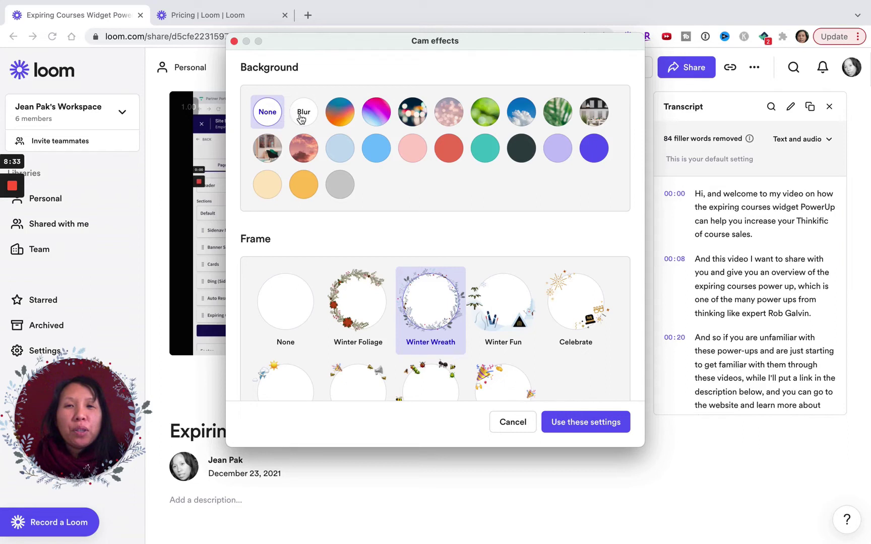
- Try a gradient then no background, and preview the Winter Fun, Celebrate and Winter Foliage frames
click(340, 118)
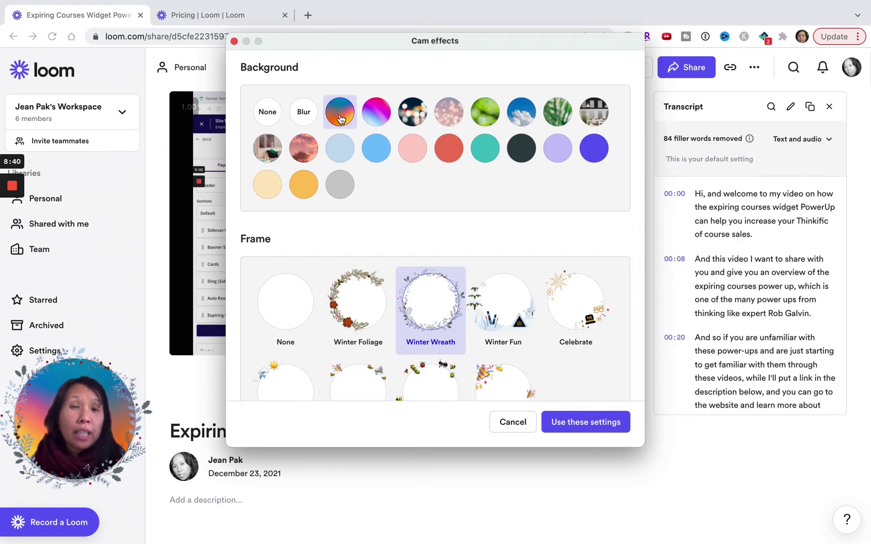
click(269, 114)
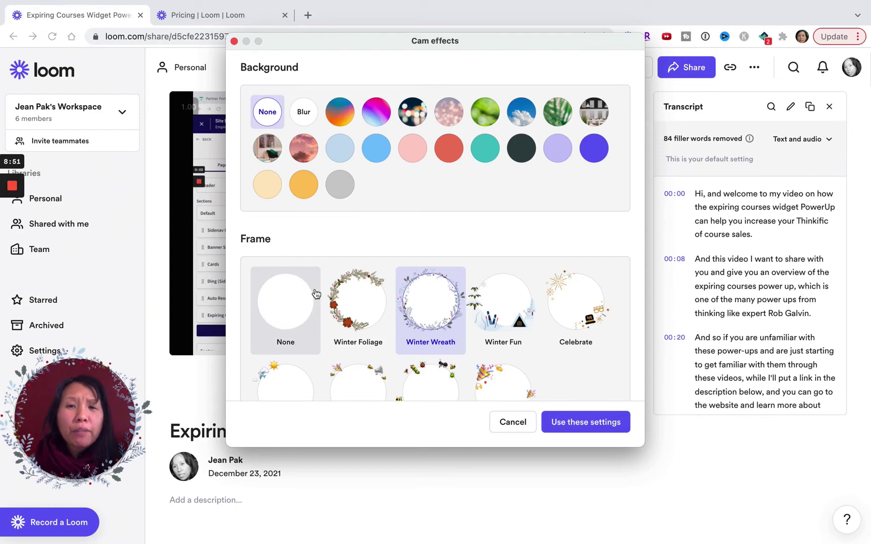
click(484, 317)
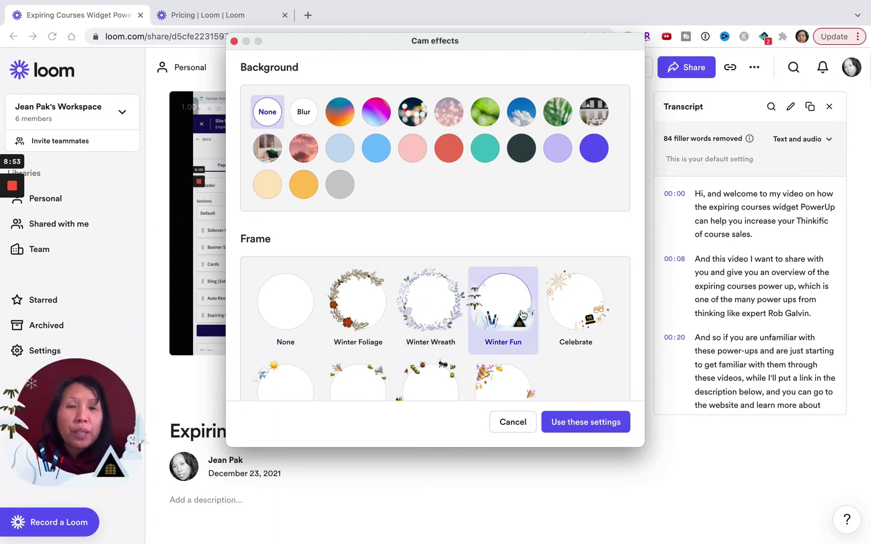
click(568, 311)
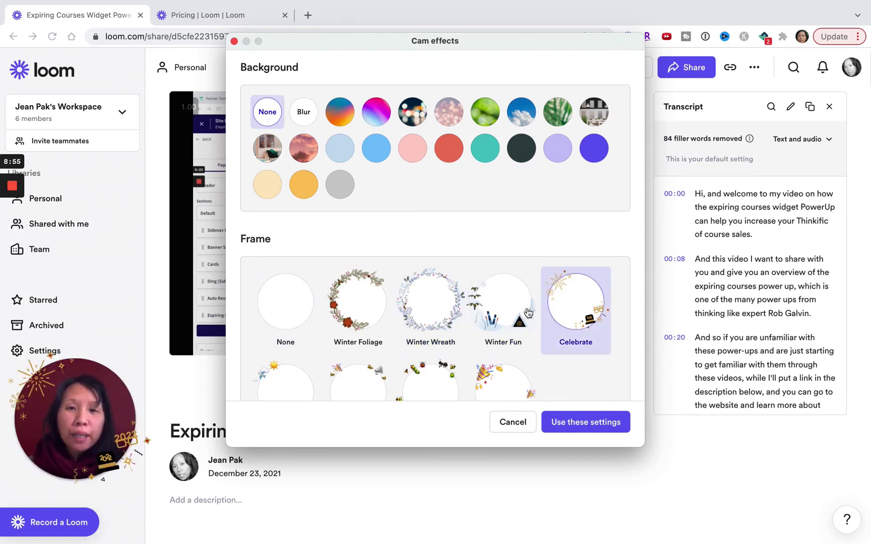
click(373, 311)
- Pick the Winter Wreath frame and apply the cam effects with Use these settings
scroll(372, 312, down, 2)
scroll(372, 311, down, 1)
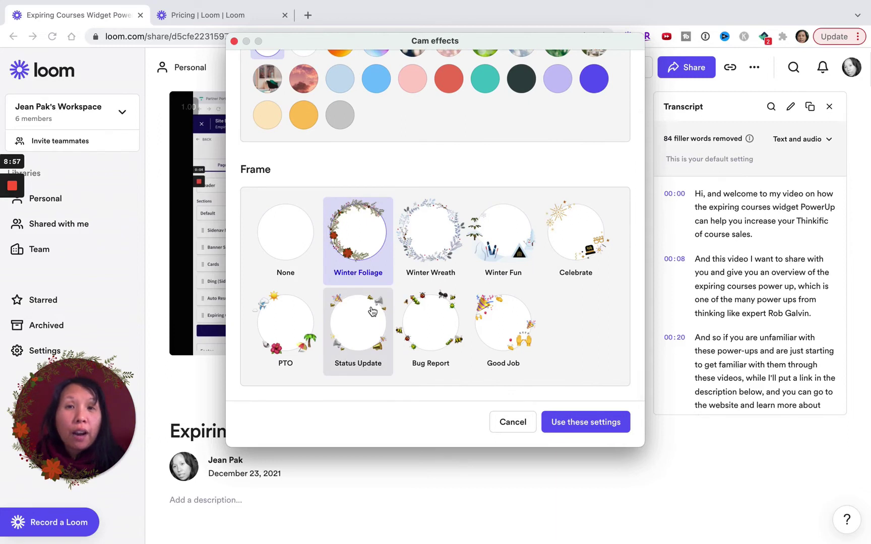
click(439, 245)
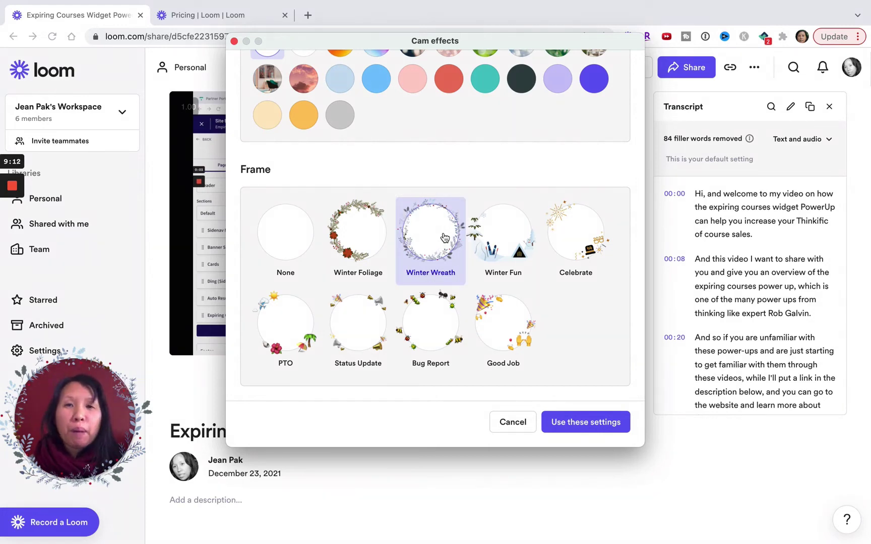
click(508, 425)
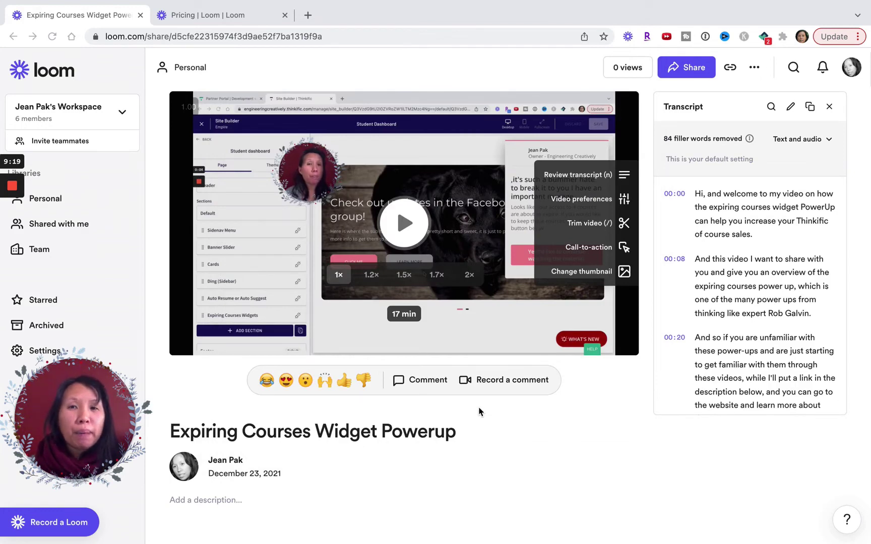
- Enlarge the camera bubble to its largest size, then expand the camera to fullscreen
mouse_move(42, 452)
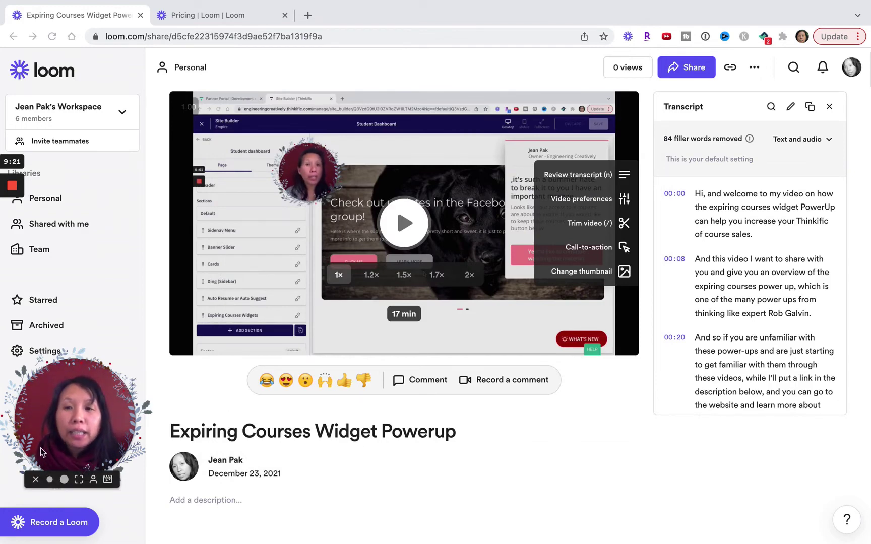
click(65, 482)
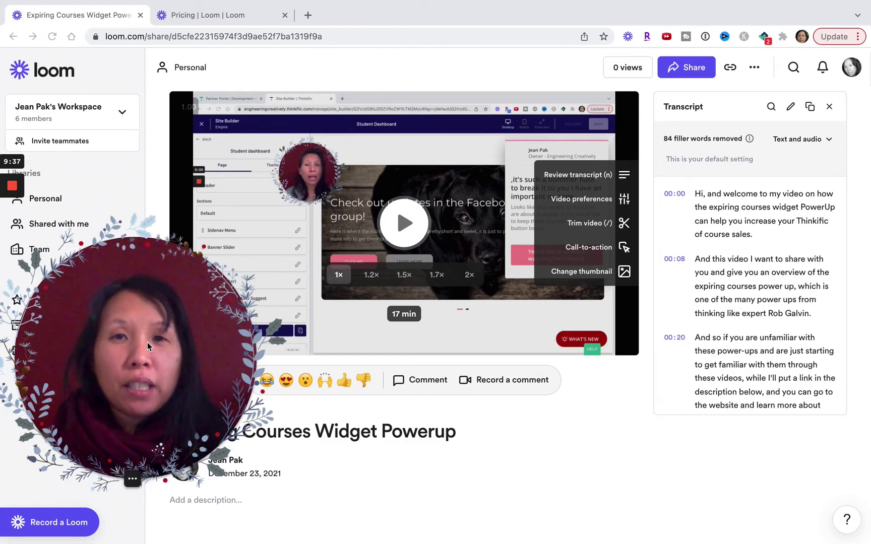
mouse_move(128, 474)
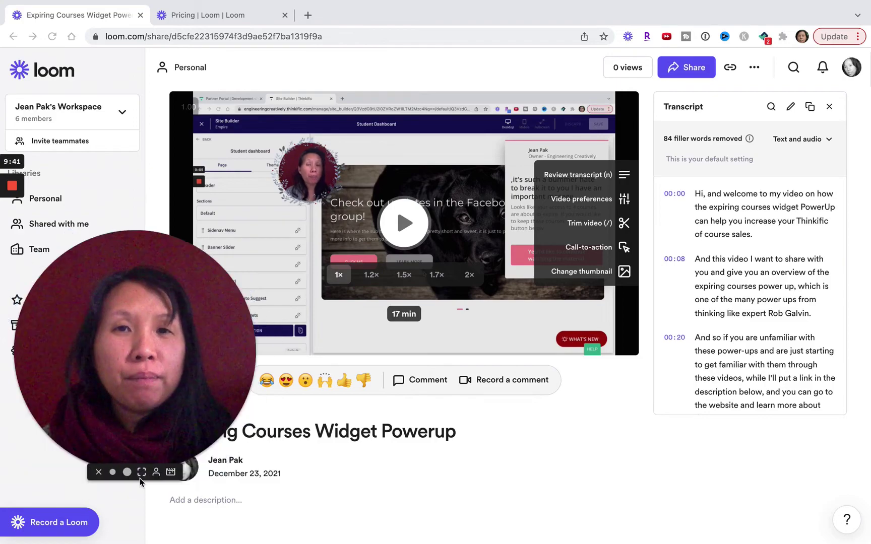
click(139, 479)
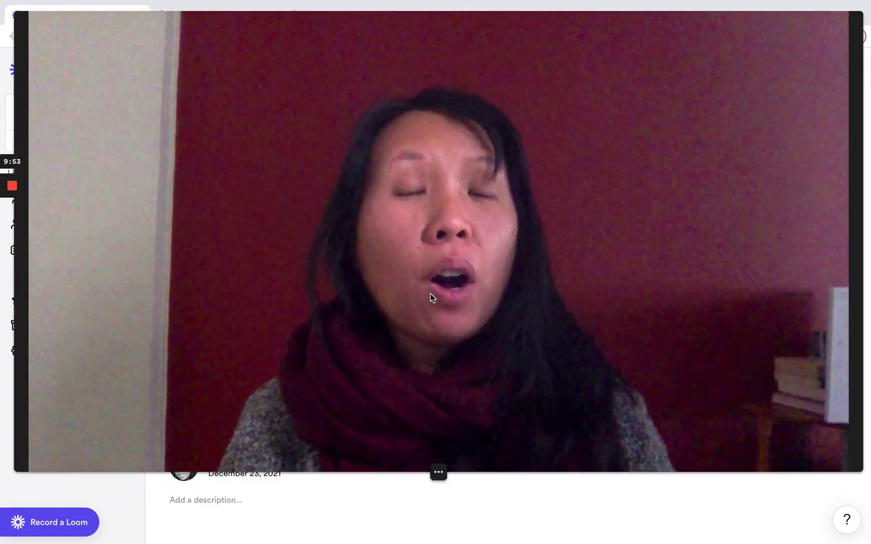
- Shrink the camera to a small bubble, move it over the transcript, and open Team Library
mouse_move(439, 474)
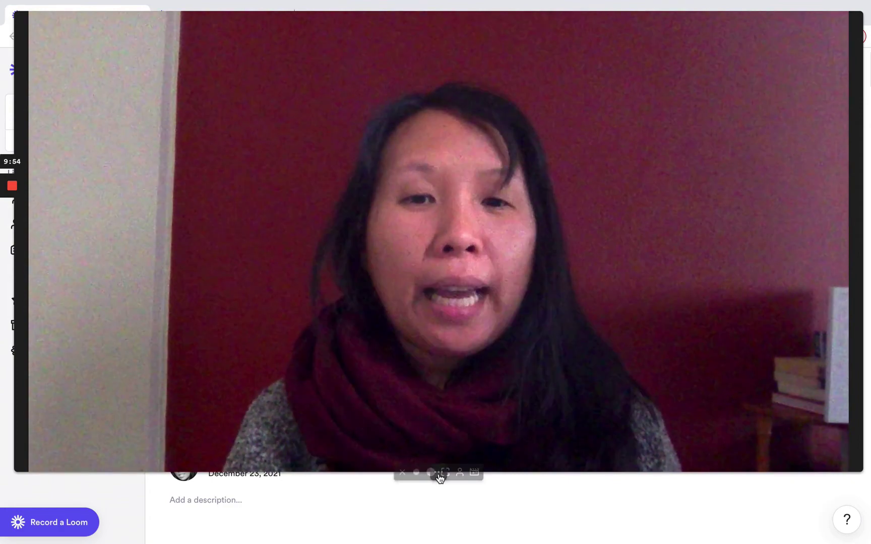
click(417, 473)
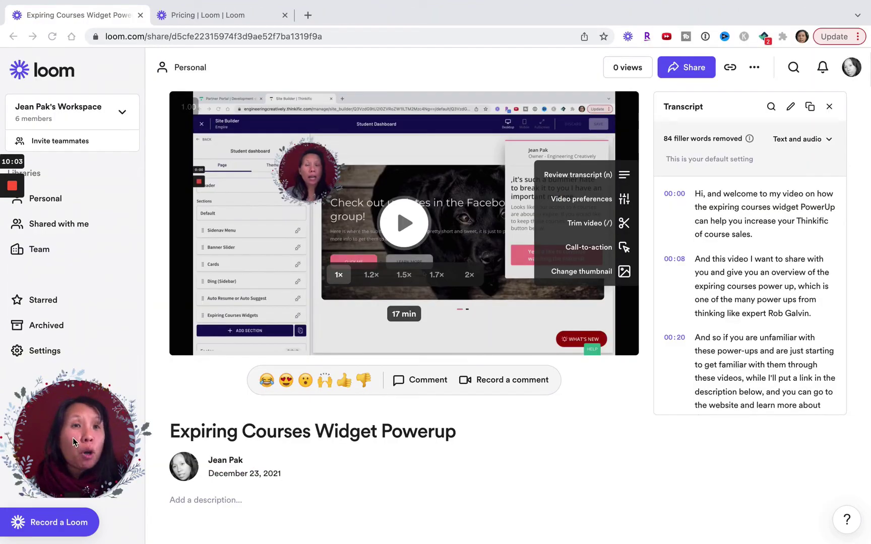
drag(57, 458, 671, 159)
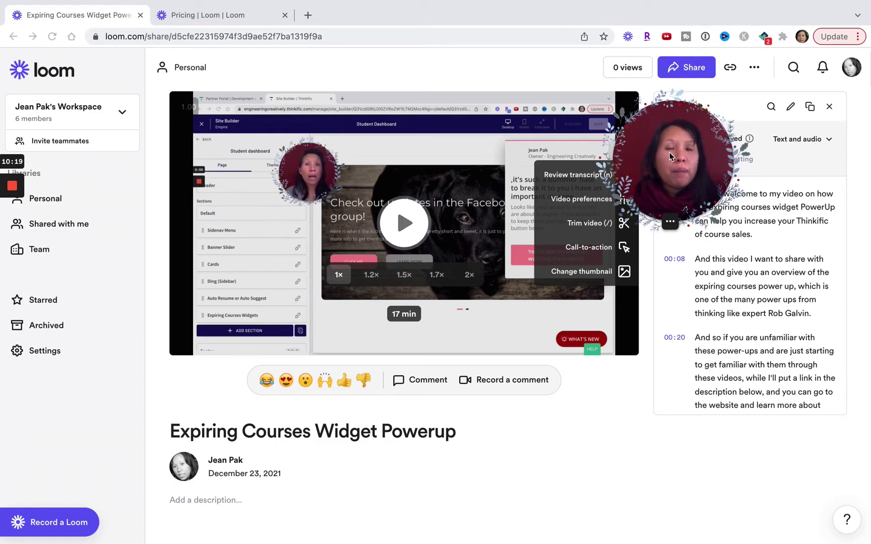
click(34, 251)
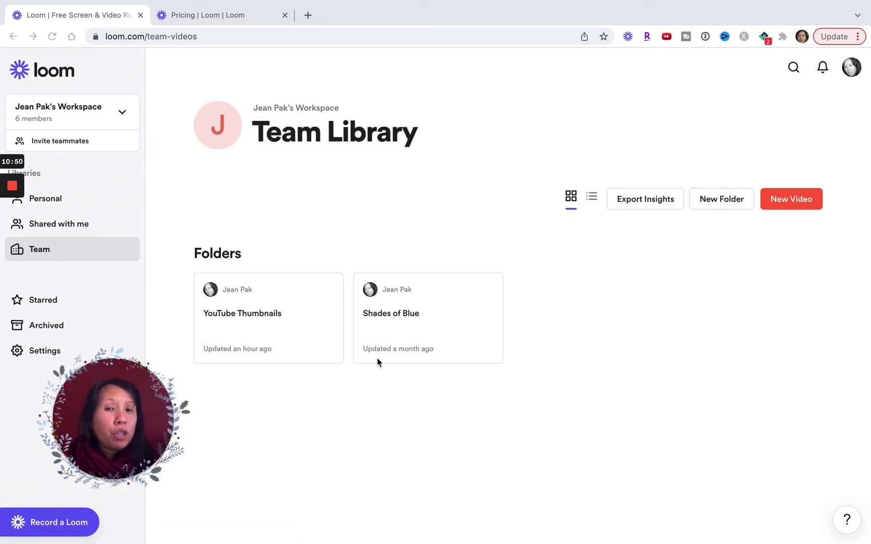
- Enter the empty YouTube Thumbnails folder and reveal its Record a video and Upload video options
click(257, 314)
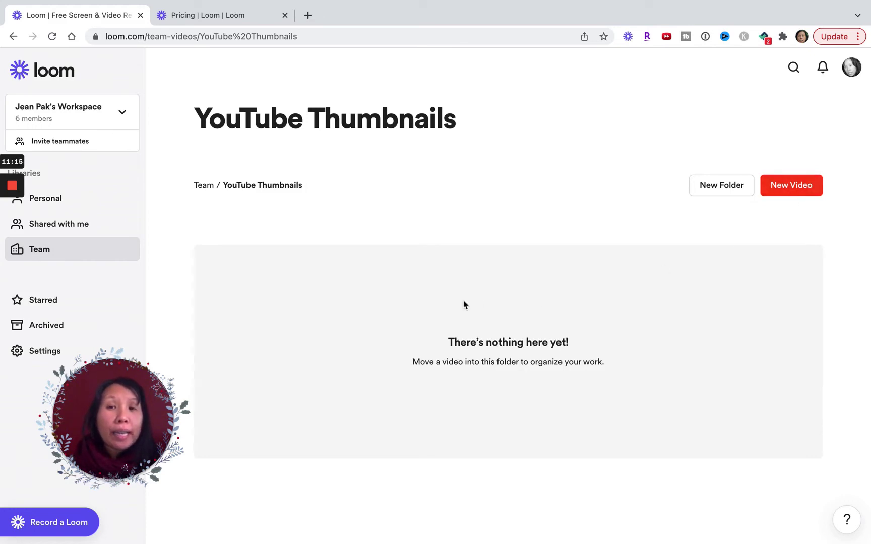
click(783, 194)
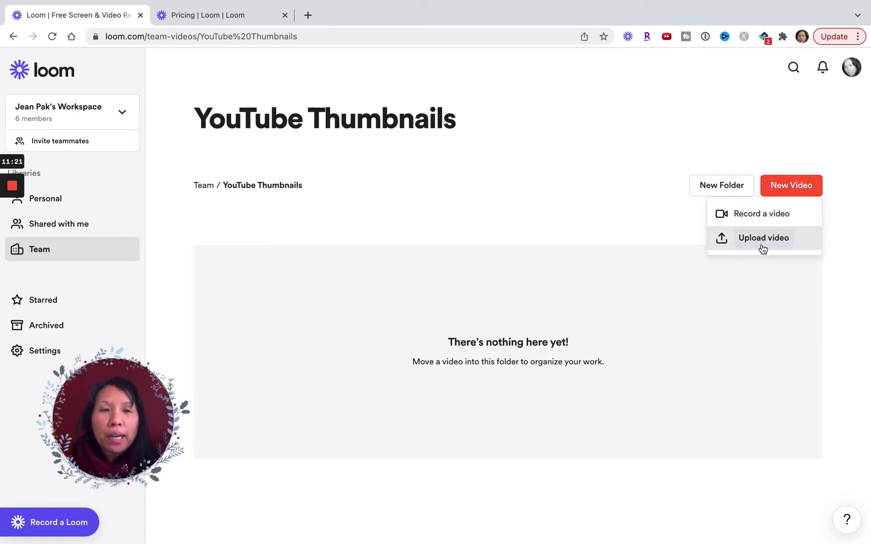
- Dismiss the New Video options and return to the Team Library folder list
click(499, 356)
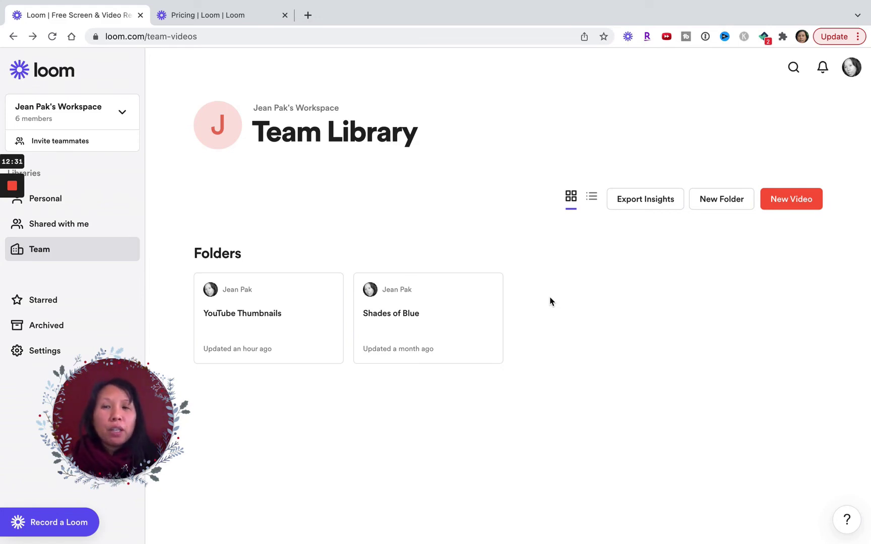
- Drag the webcam bubble from the sidebar to the lower right, below the folder cards
mouse_move(111, 394)
drag(108, 408, 645, 421)
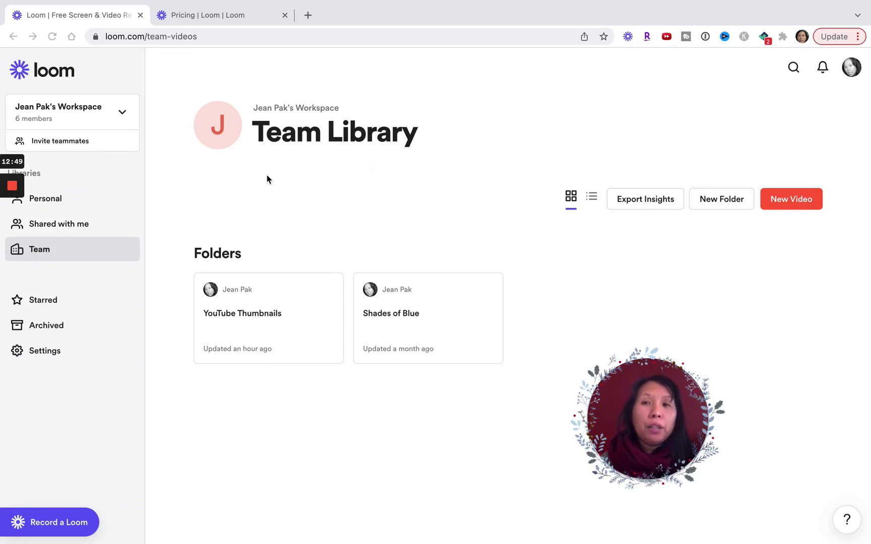
mouse_move(4, 190)
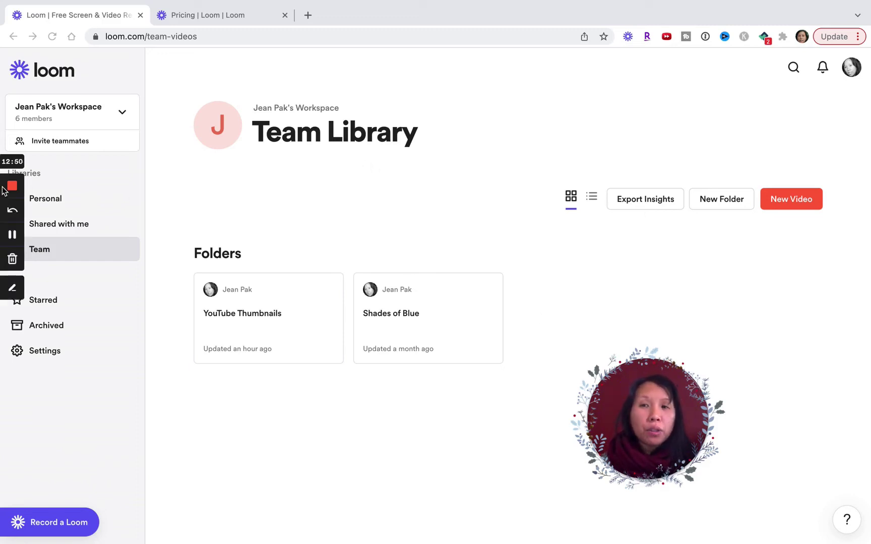
- Draw red strokes around the YouTube Thumbnails and Shades of Blue folders, try orange and blue, then finish drawing
click(16, 293)
mouse_move(183, 223)
mouse_down()
mouse_move(278, 411)
mouse_move(364, 265)
mouse_up()
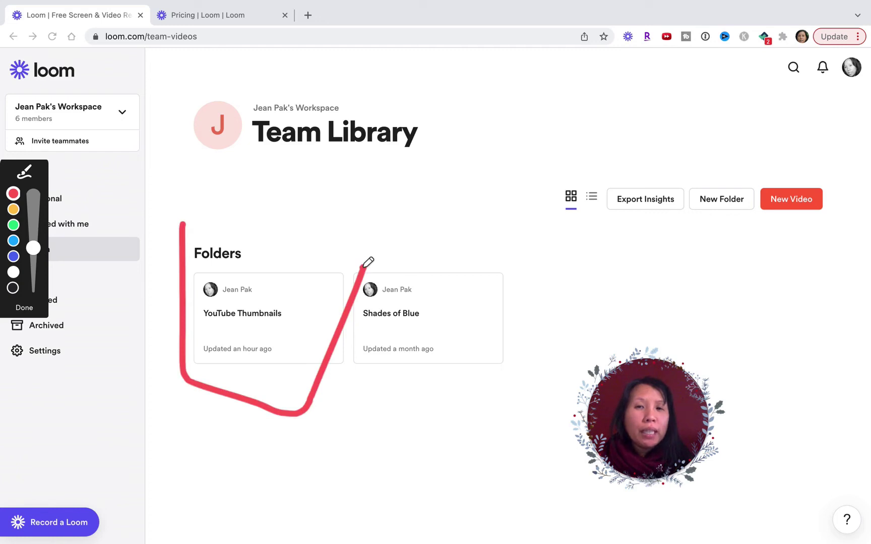
mouse_move(355, 224)
mouse_down()
mouse_move(396, 227)
mouse_move(519, 355)
mouse_move(418, 402)
mouse_move(359, 329)
mouse_move(369, 226)
mouse_up()
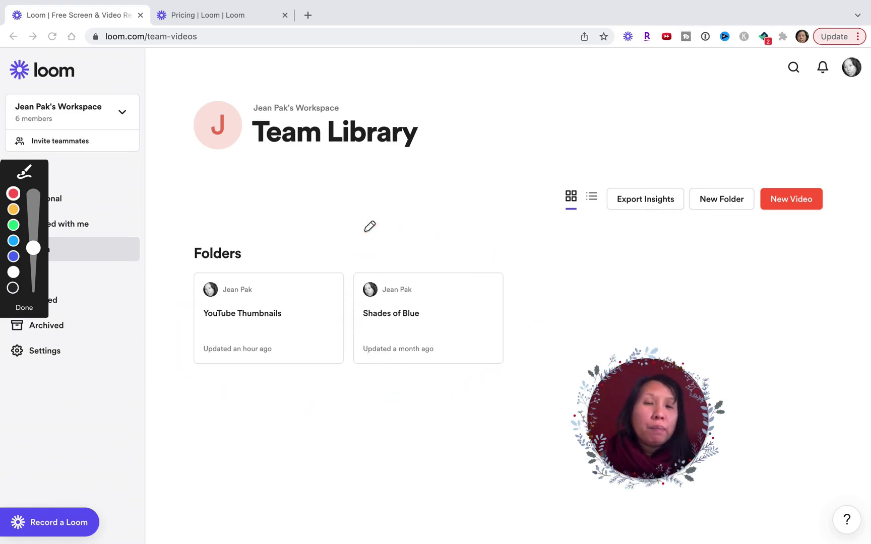
click(13, 208)
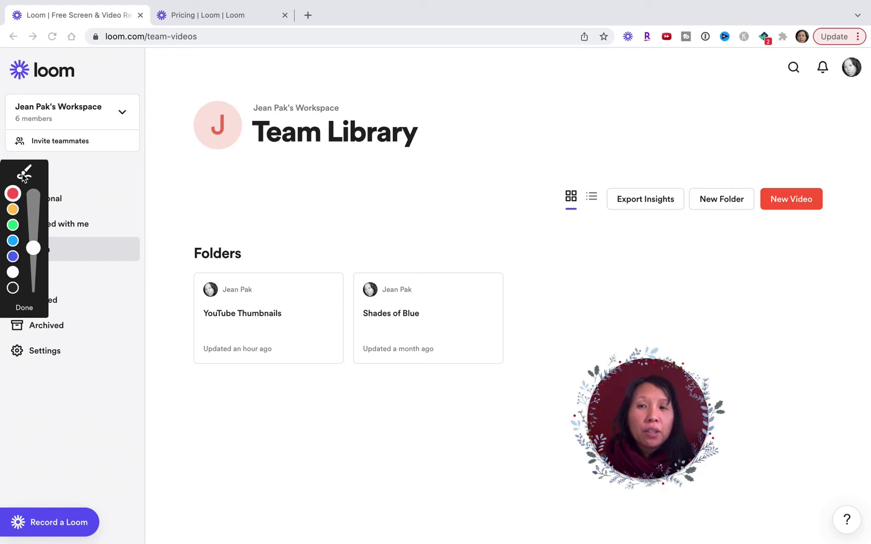
click(13, 240)
click(25, 306)
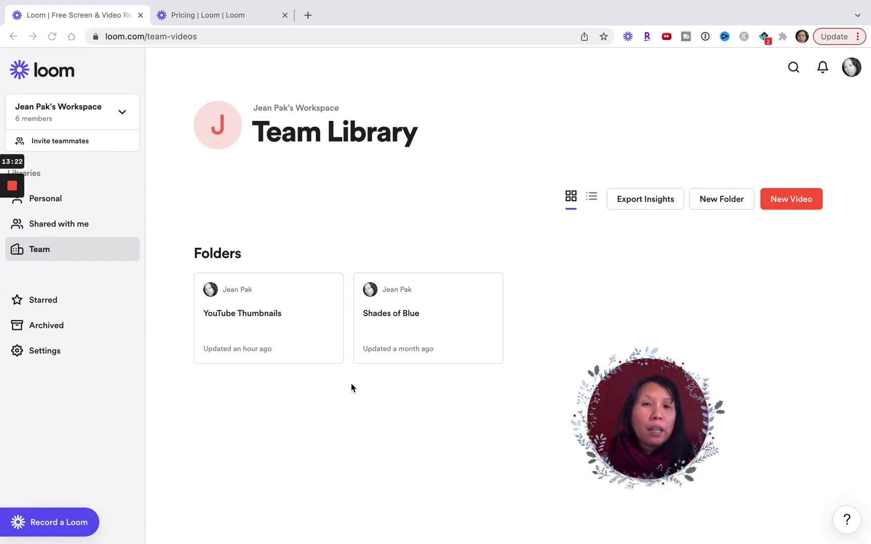